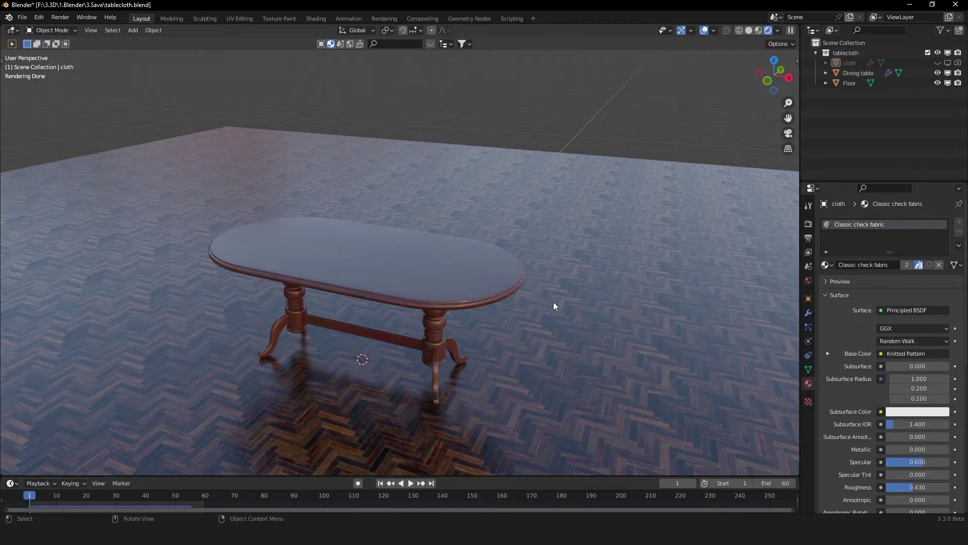
# Add a plane in top wireframe view and scale it slightly past the oval table top.
pyautogui.hotkey('shift', 'a')
pyautogui.click(309, 168)
pyautogui.press('KP_7')
pyautogui.hotkey('shift', 'z')
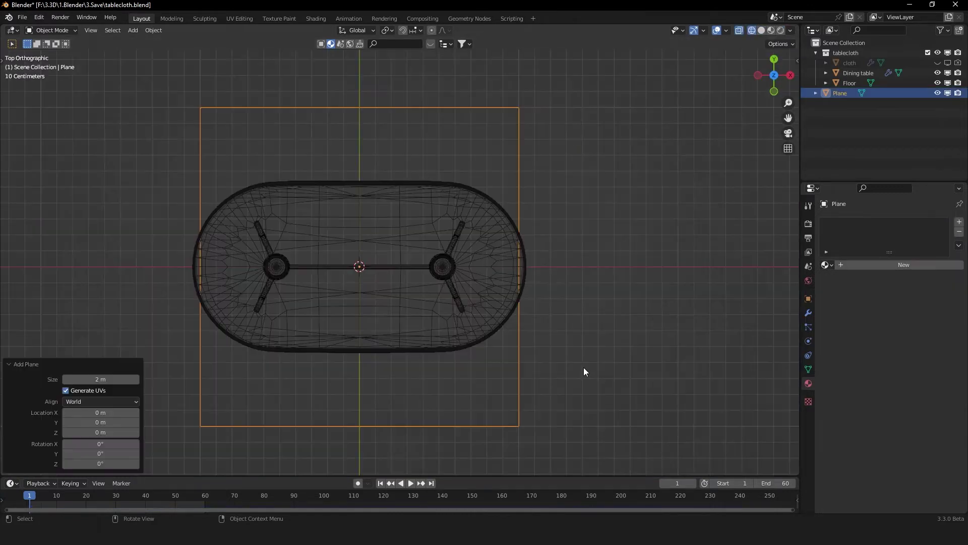
pyautogui.press('s')
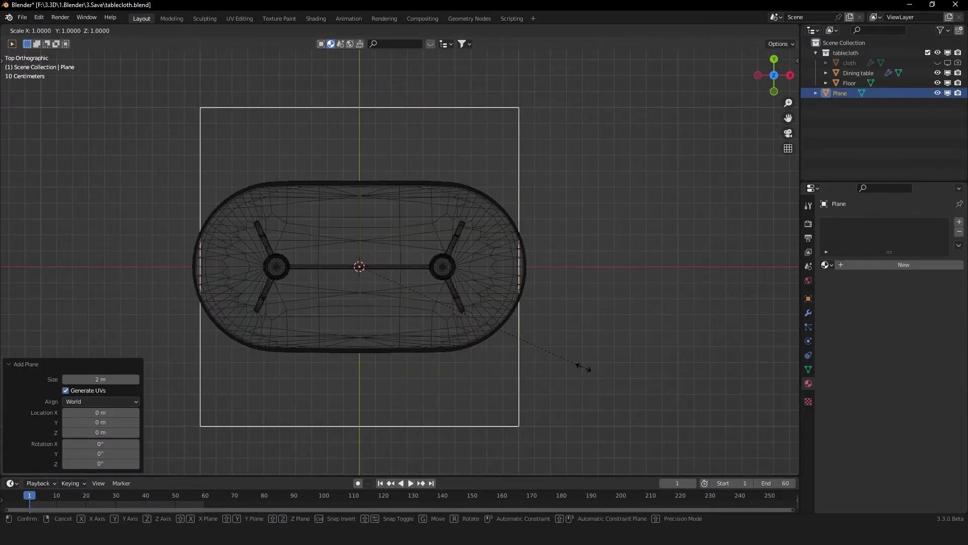
pyautogui.click(443, 414)
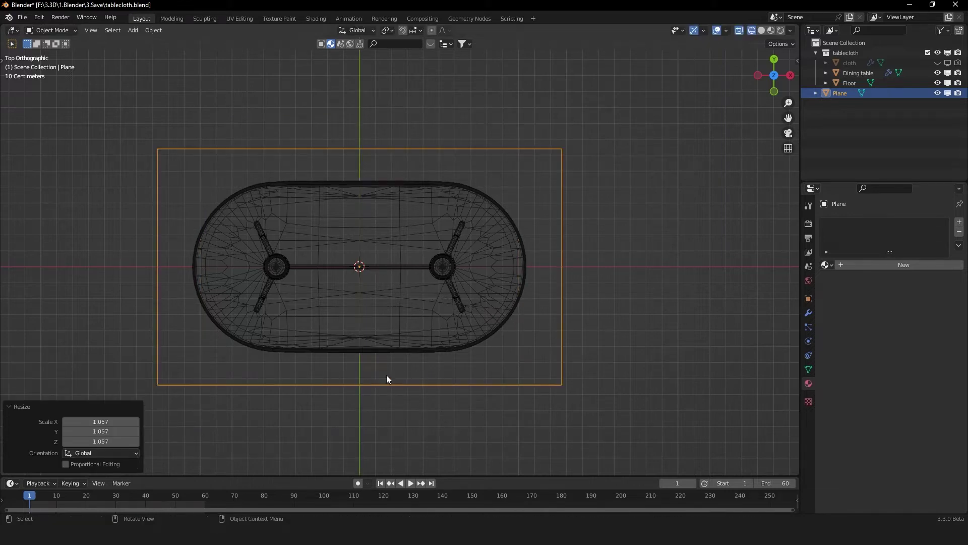
pyautogui.press('Tab')
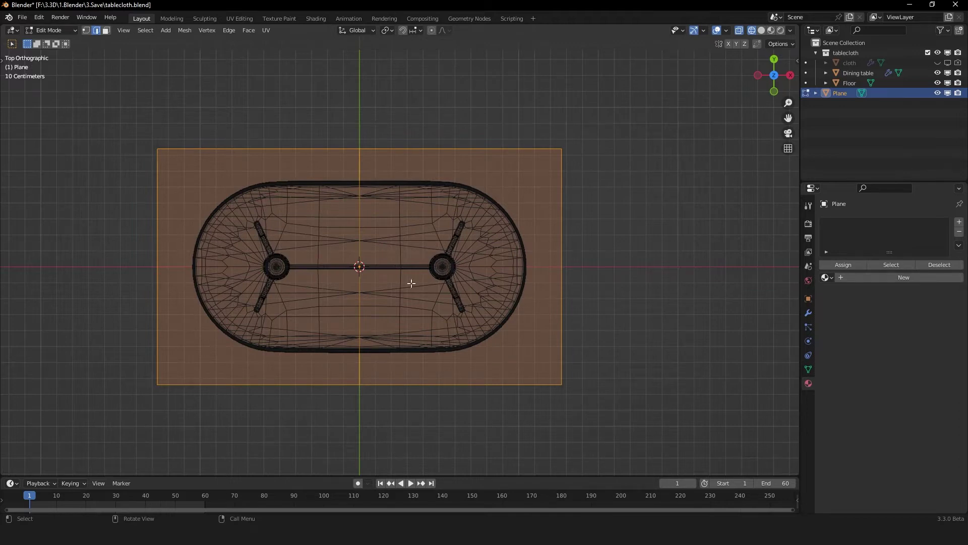
# Subdivide the plane in Edit Mode, raising Number of Cuts to 20.
pyautogui.rightClick(422, 252)
pyautogui.click(401, 218)
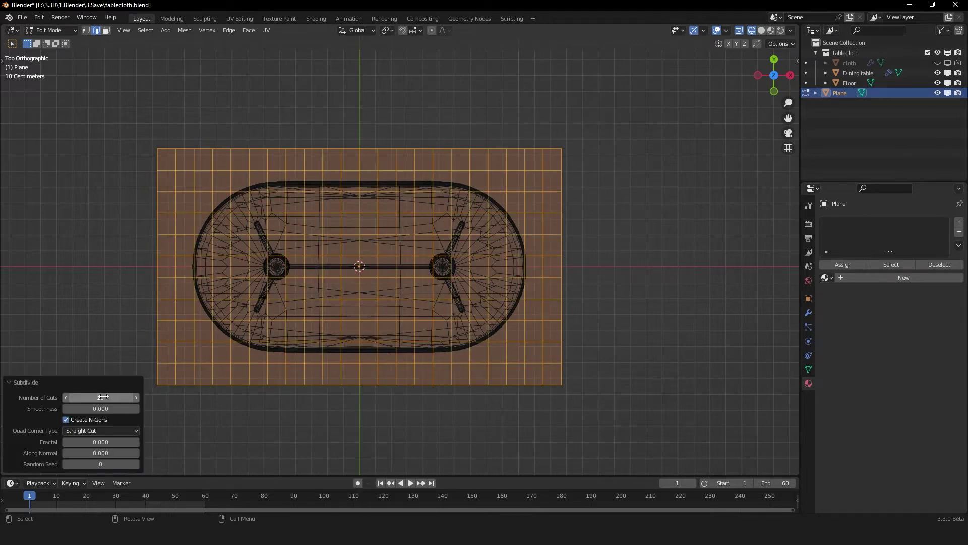
pyautogui.moveTo(76, 397); pyautogui.dragTo(102, 398)
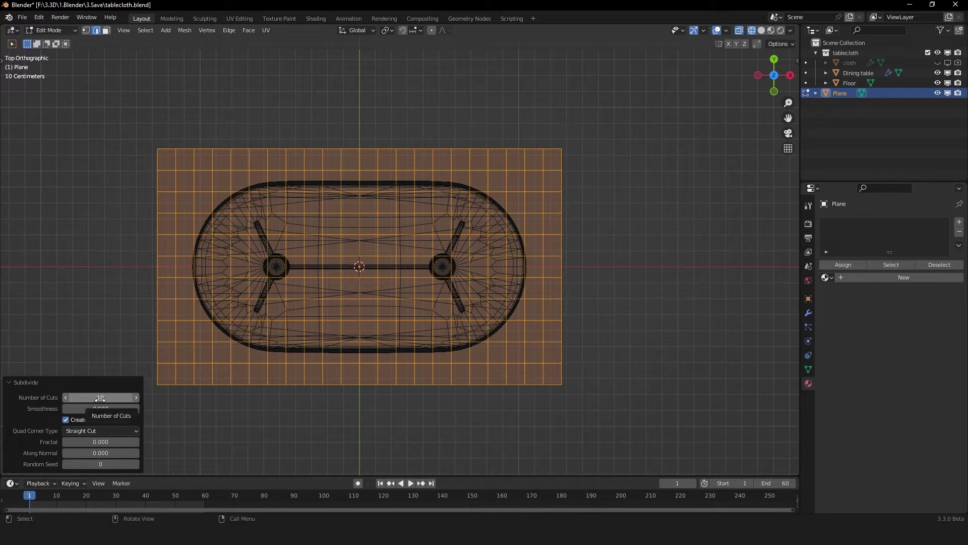
pyautogui.moveTo(100, 399); pyautogui.dragTo(121, 399)
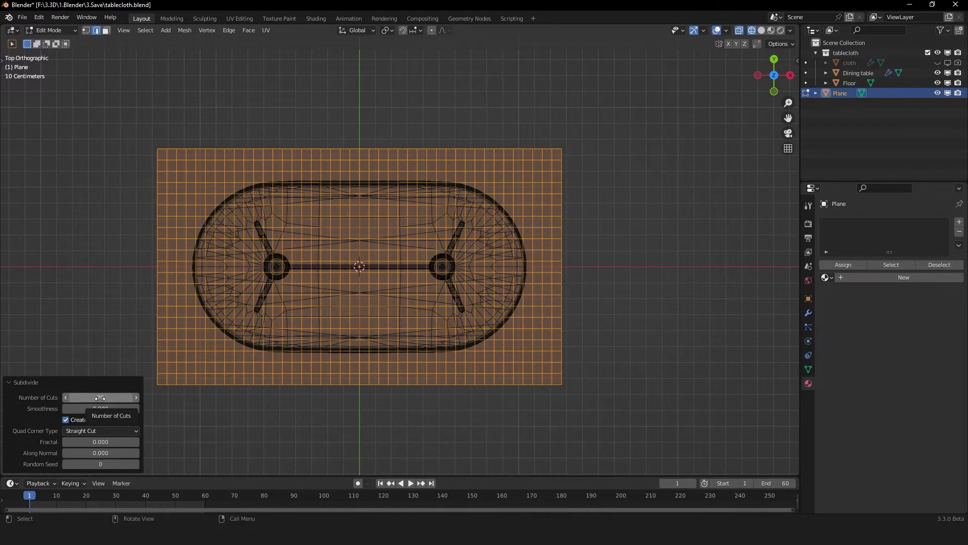
pyautogui.click(101, 399)
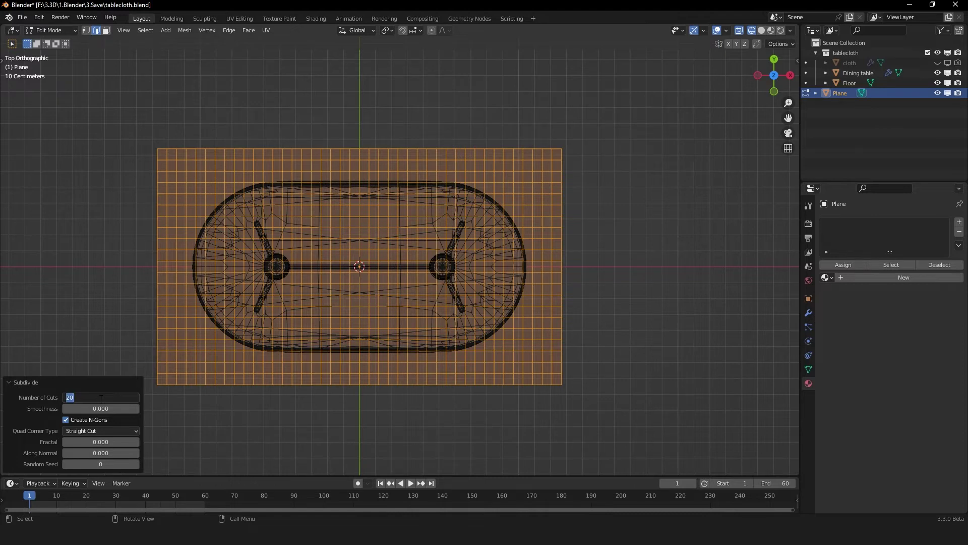
# Move the plane straight up 0.81 m along Z, just above the table top.
pyautogui.click(778, 84)
pyautogui.press('g')
pyautogui.press('z')
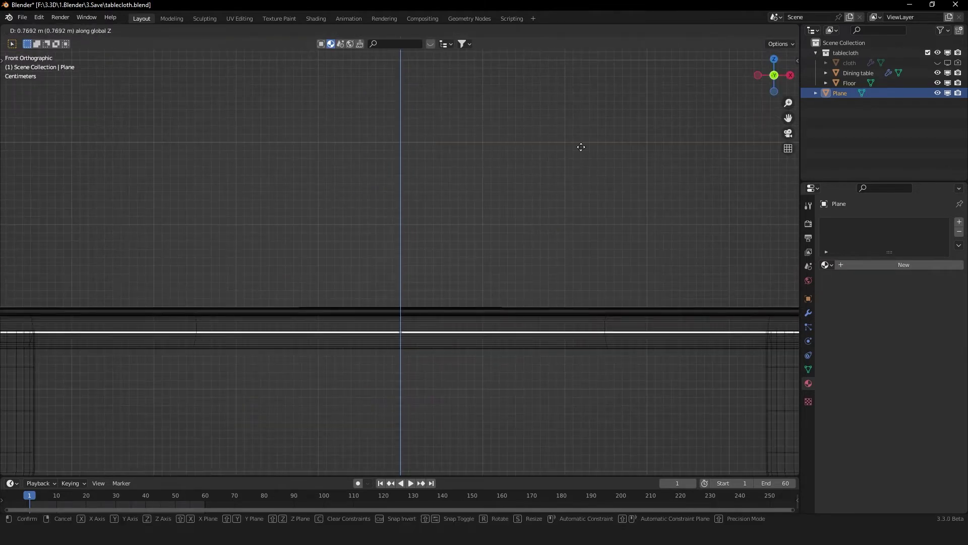
pyautogui.press('ctrl')
pyautogui.click(597, 118)
pyautogui.moveTo(722, 165); pyautogui.dragTo(534, 233, button='middle')
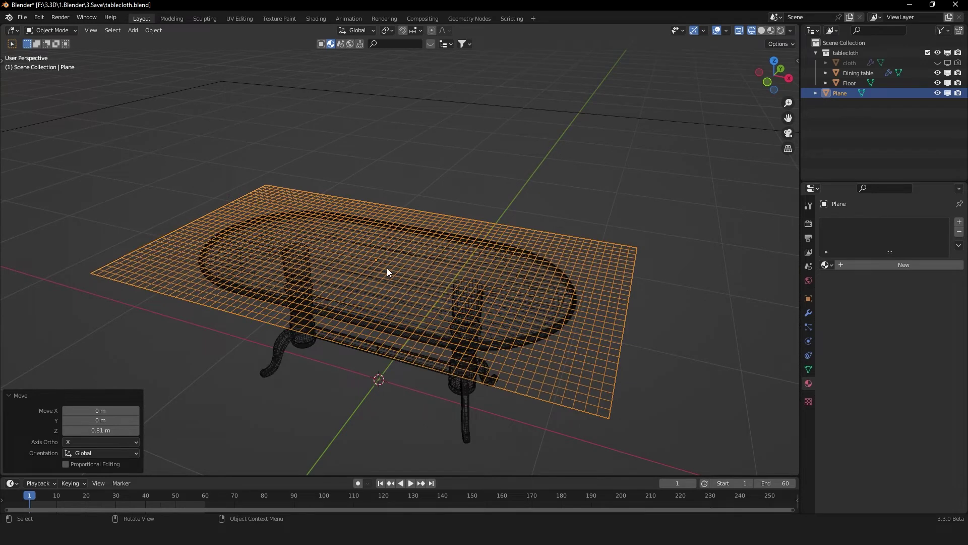
# Apply the plane's rotation and scale, then select the dining table.
pyautogui.hotkey('ctrl', 'a')
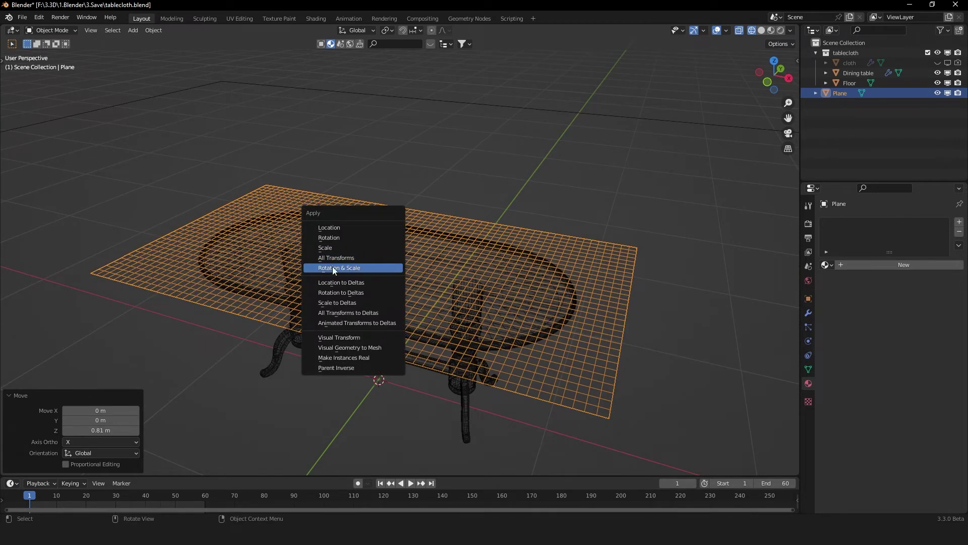
pyautogui.click(350, 268)
pyautogui.click(539, 427)
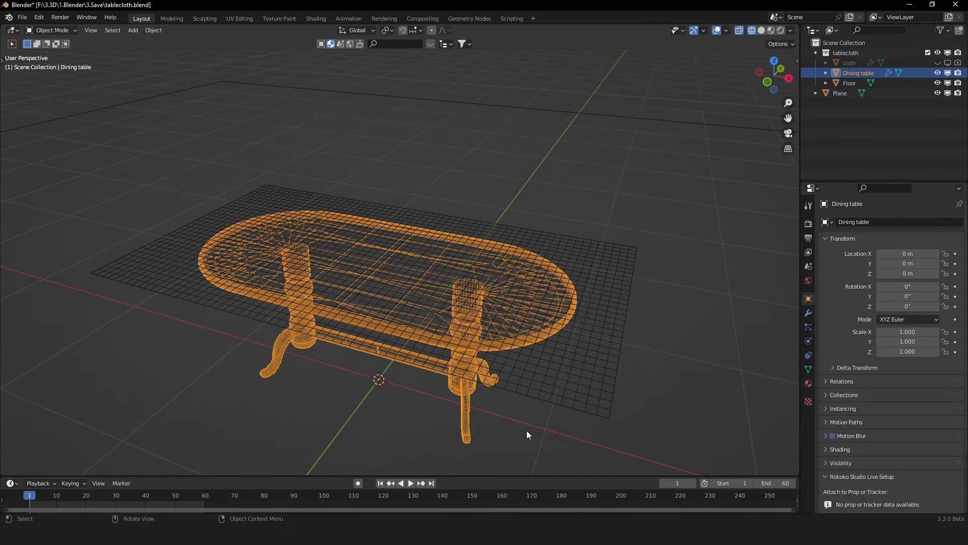
# Add Collision physics to the dining table and enter 0.004 as Thickness Outer.
pyautogui.click(808, 342)
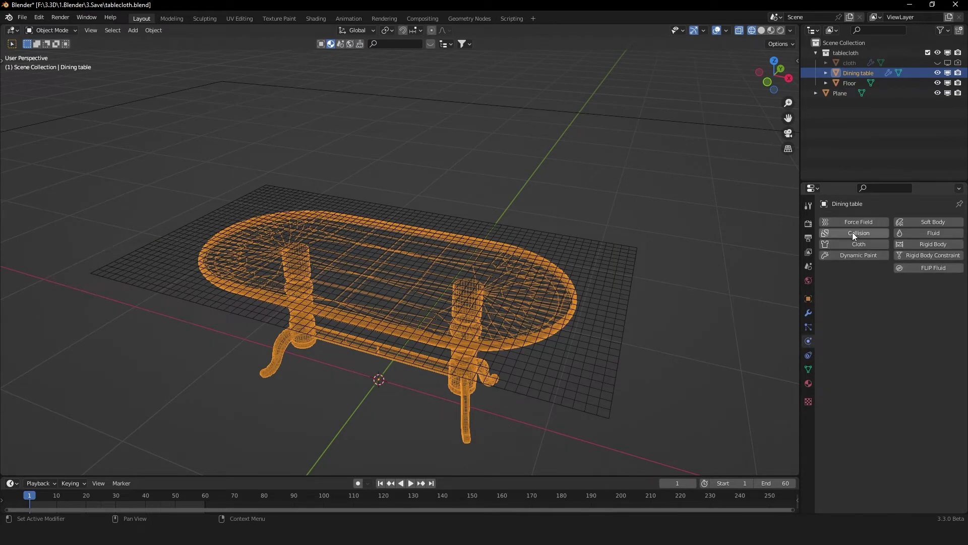
pyautogui.click(869, 233)
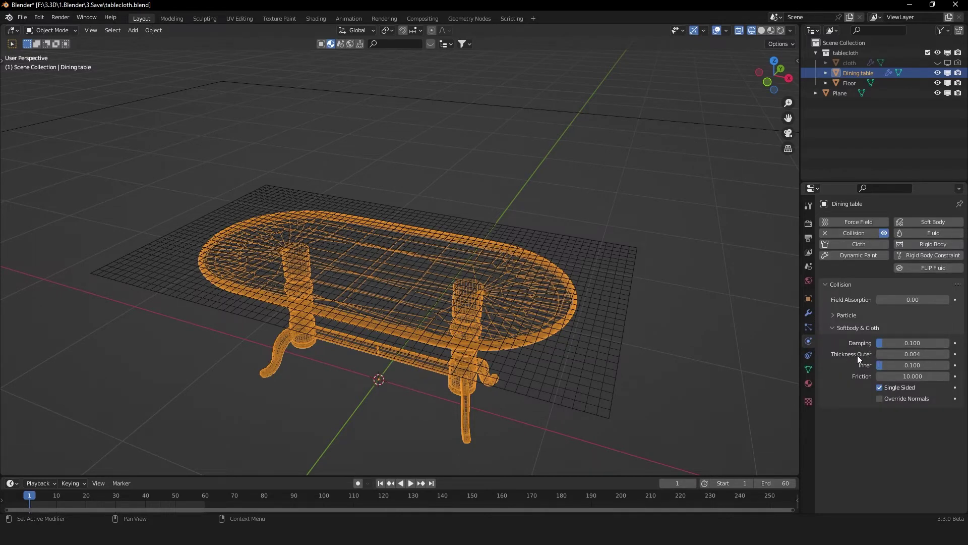
pyautogui.click(916, 353)
pyautogui.write('0.00')
pyautogui.write('4')
# Confirm the 0.004 thickness, then give the plane Cloth physics with quality steps 8.
pyautogui.press('Return')
pyautogui.click(616, 279)
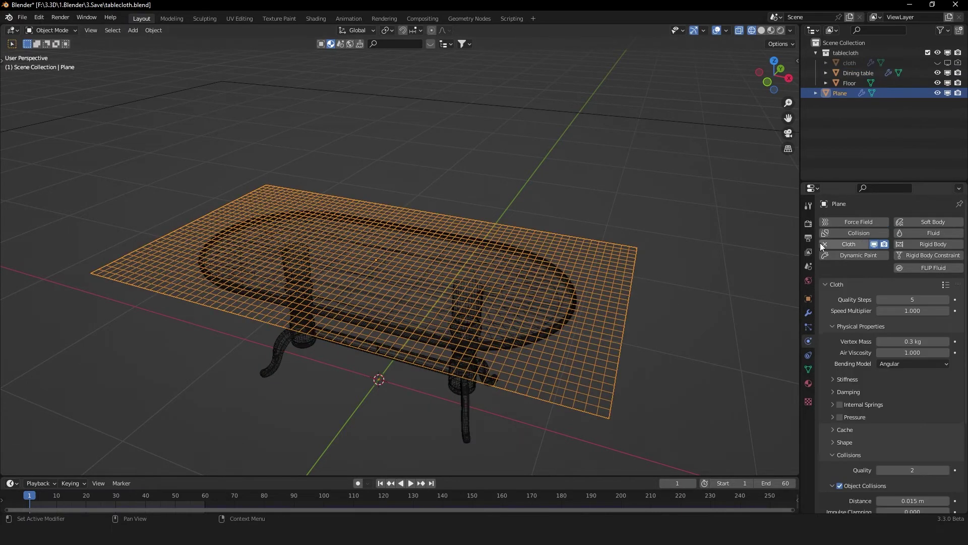
pyautogui.click(864, 245)
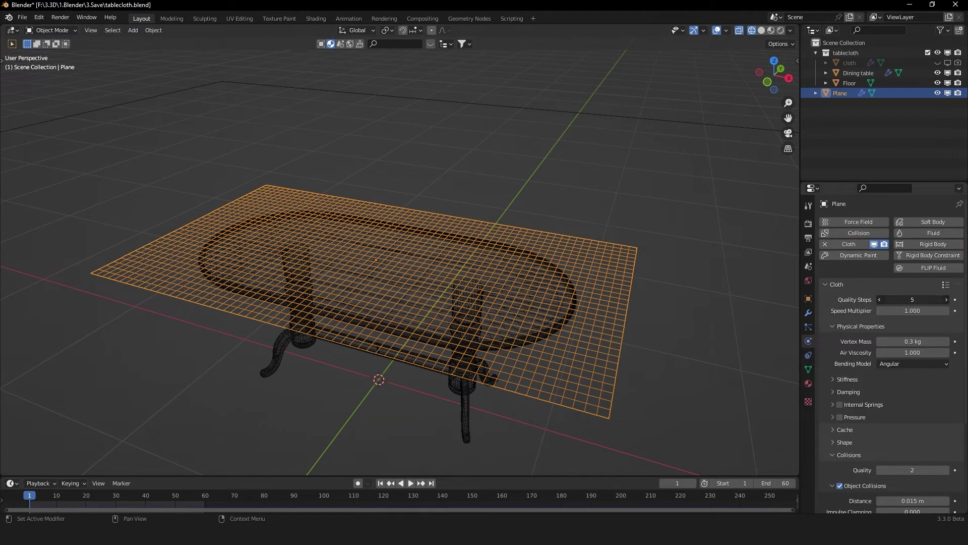
pyautogui.click(917, 300)
pyautogui.write('8')
# Set cloth collision quality to 6 and enable self collisions with a 0.005 distance.
pyautogui.scroll(-5, 848, 307)
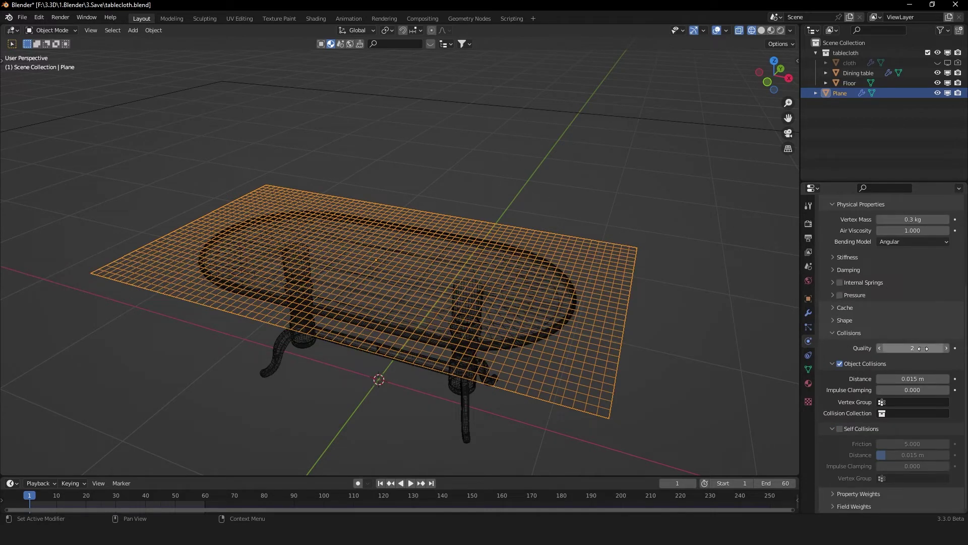
pyautogui.click(921, 348)
pyautogui.write('6')
pyautogui.press('Return')
pyautogui.click(840, 427)
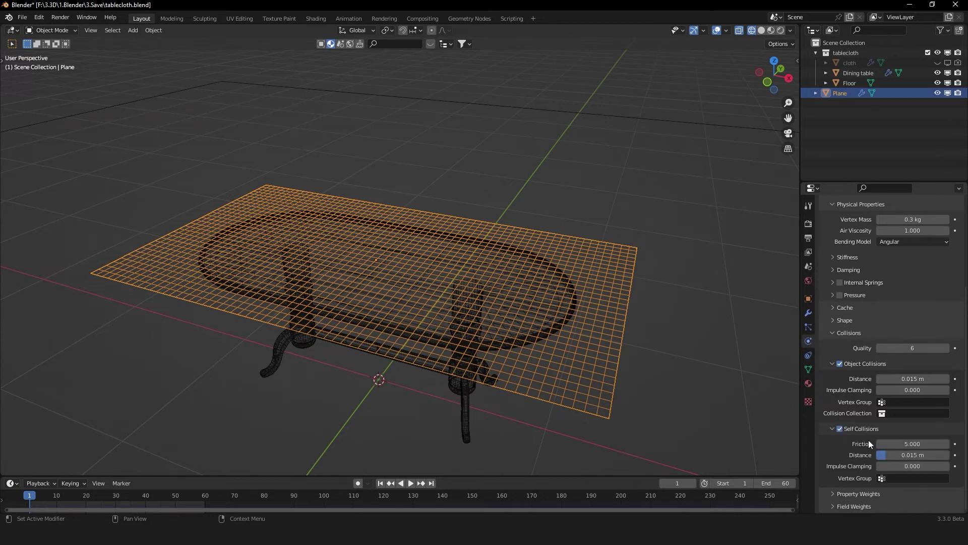
pyautogui.click(910, 454)
pyautogui.click(890, 455)
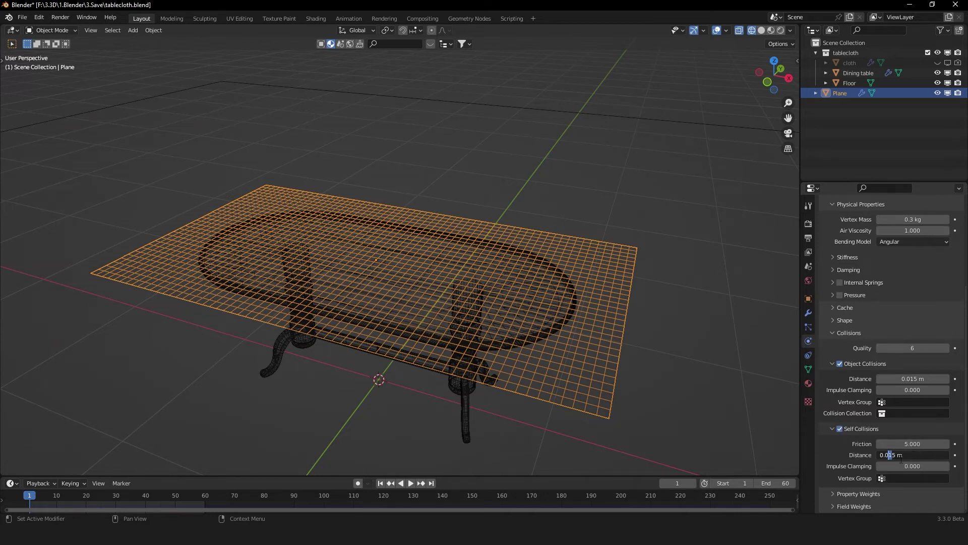
pyautogui.write('0')
pyautogui.press('Return')
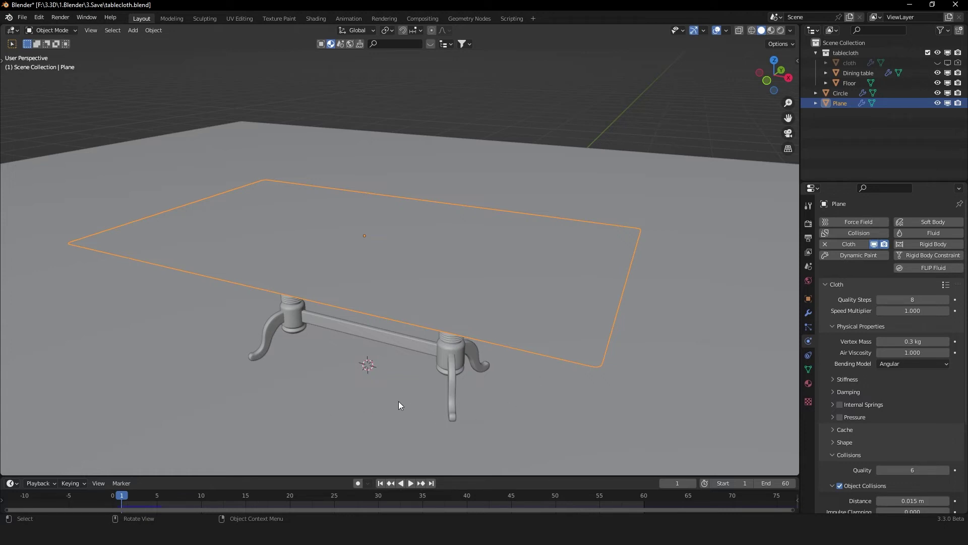
# Play the cloth simulation to drape the plane over the table, then hide the plane.
pyautogui.press('space')
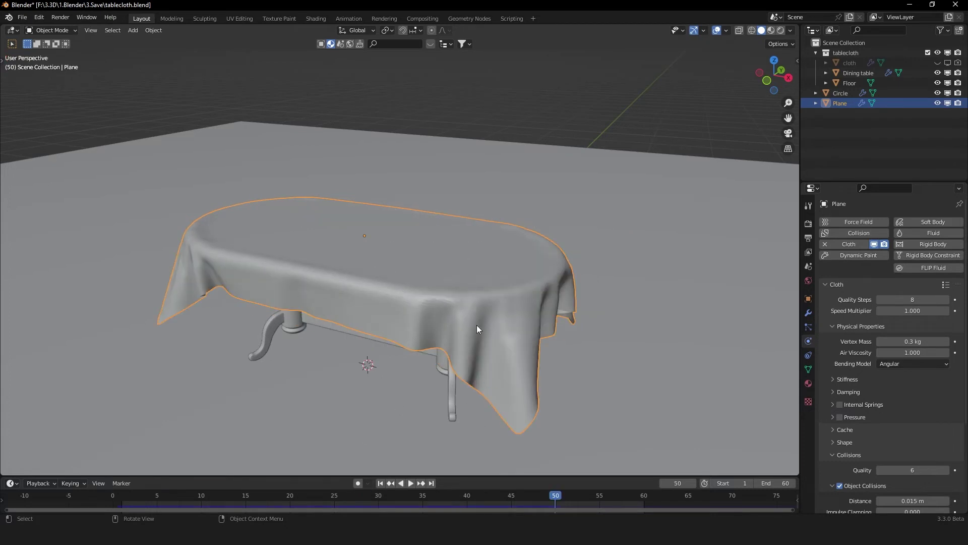
pyautogui.moveTo(468, 297); pyautogui.dragTo(596, 348, button='middle')
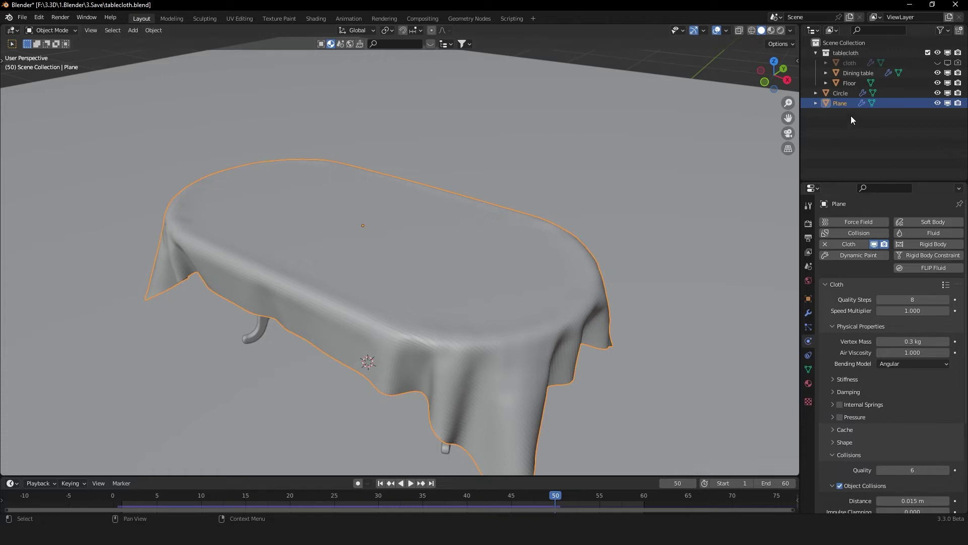
pyautogui.press('h')
pyautogui.click(840, 93)
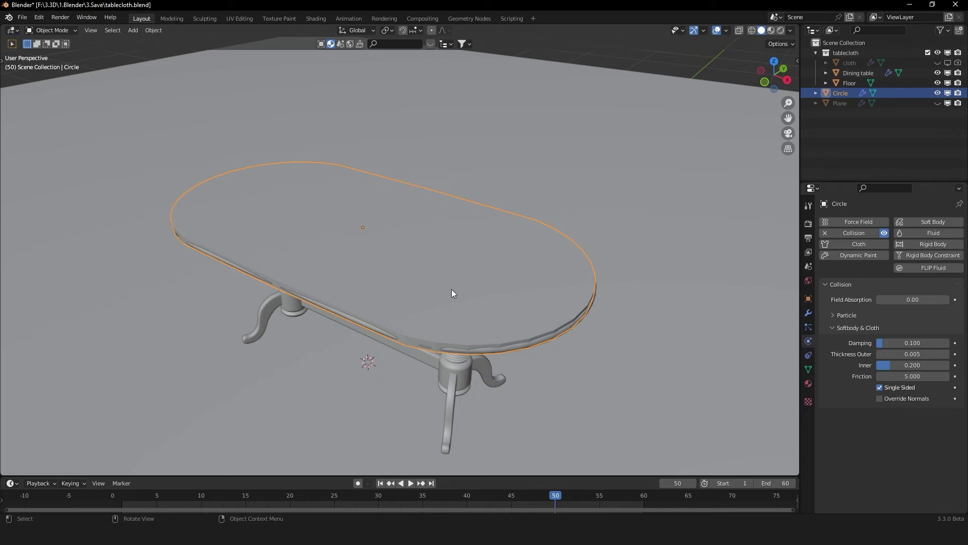
# Toggle the Circle's visibility, then disable the Circle object's render visibility in the Outliner.
pyautogui.click(937, 93)
pyautogui.scroll(3, 334, 334)
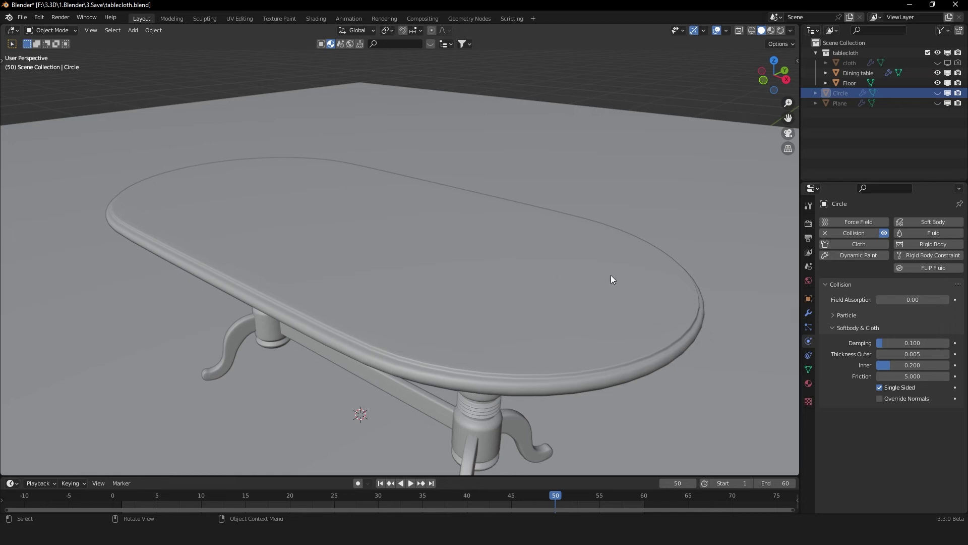
pyautogui.click(937, 93)
pyautogui.scroll(-2, 540, 268)
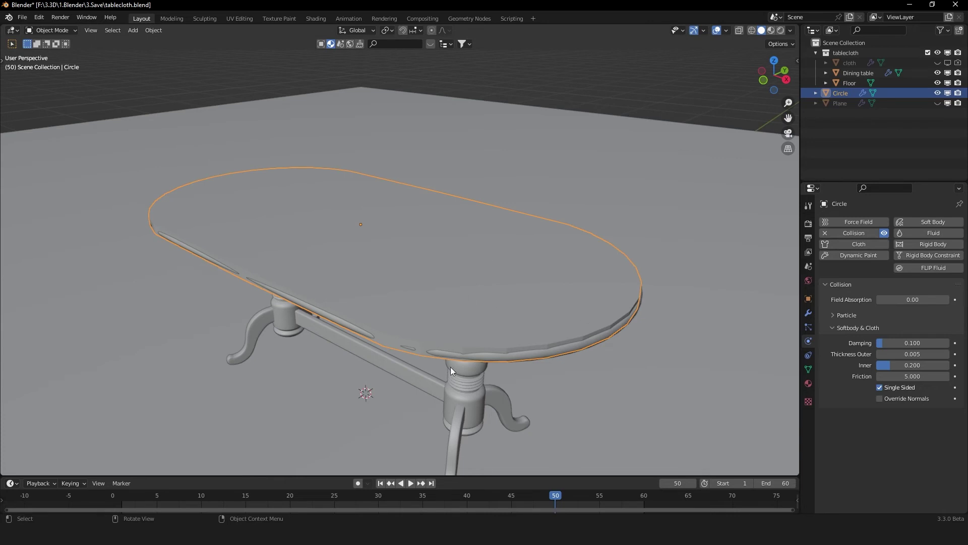
pyautogui.click(471, 356)
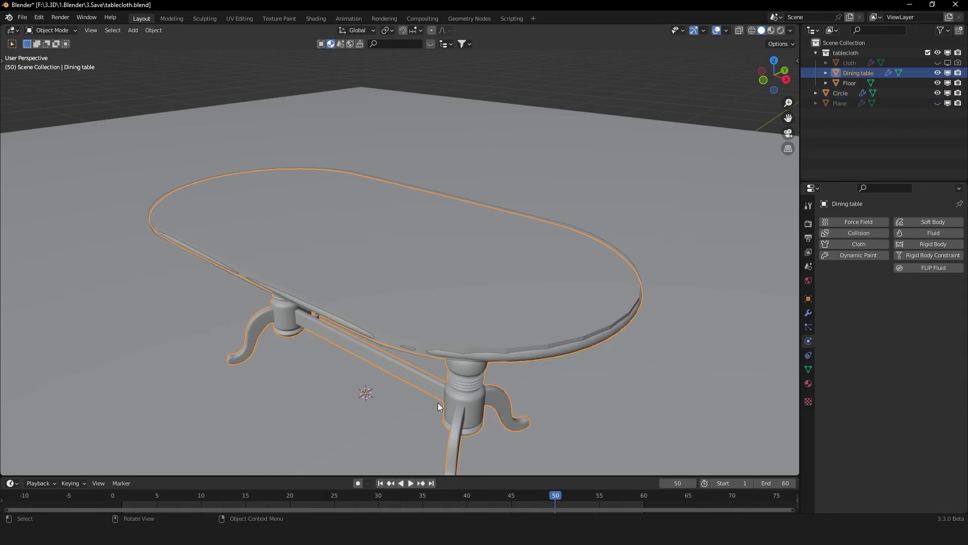
pyautogui.click(414, 258)
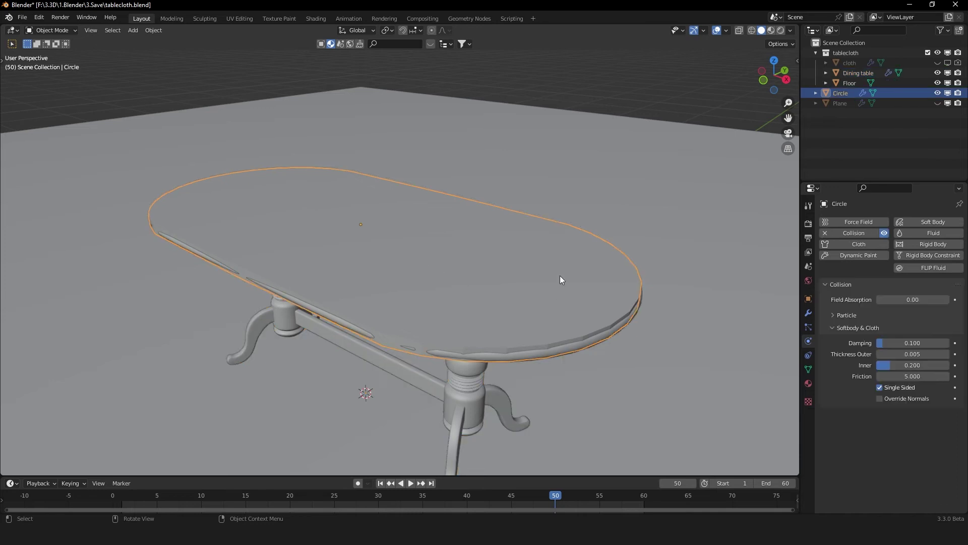
pyautogui.click(959, 93)
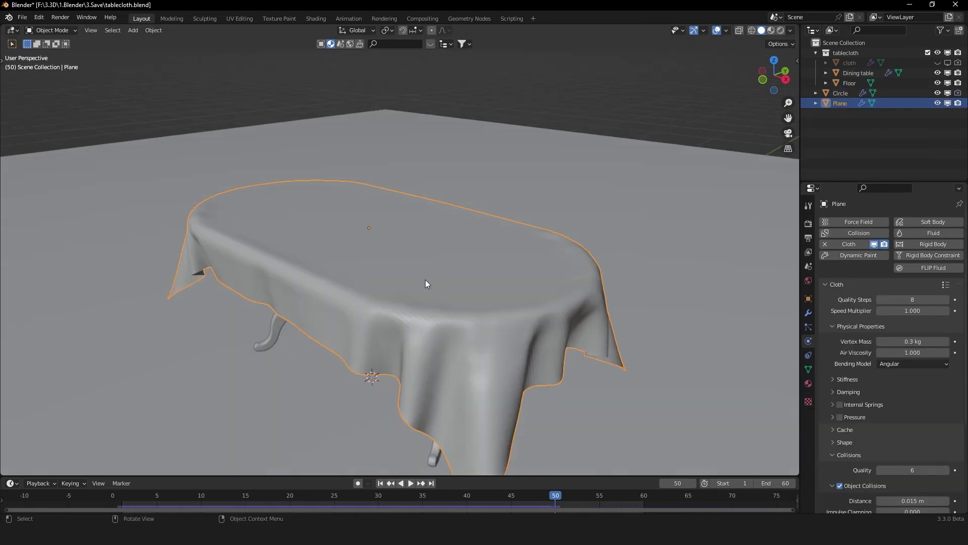
# Shade the tablecloth smooth and add a level-2 Subdivision Surface modifier with Ctrl+2.
pyautogui.rightClick(392, 243)
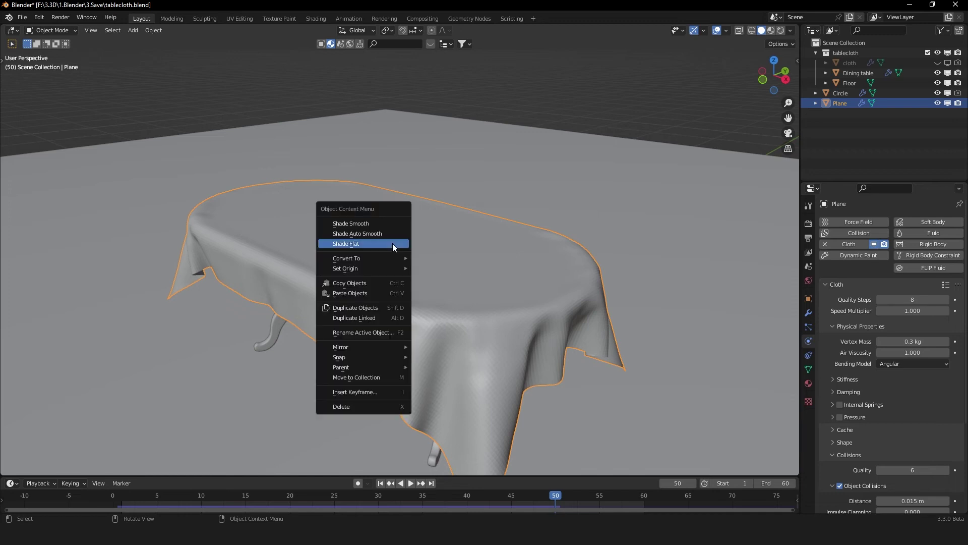
pyautogui.click(371, 227)
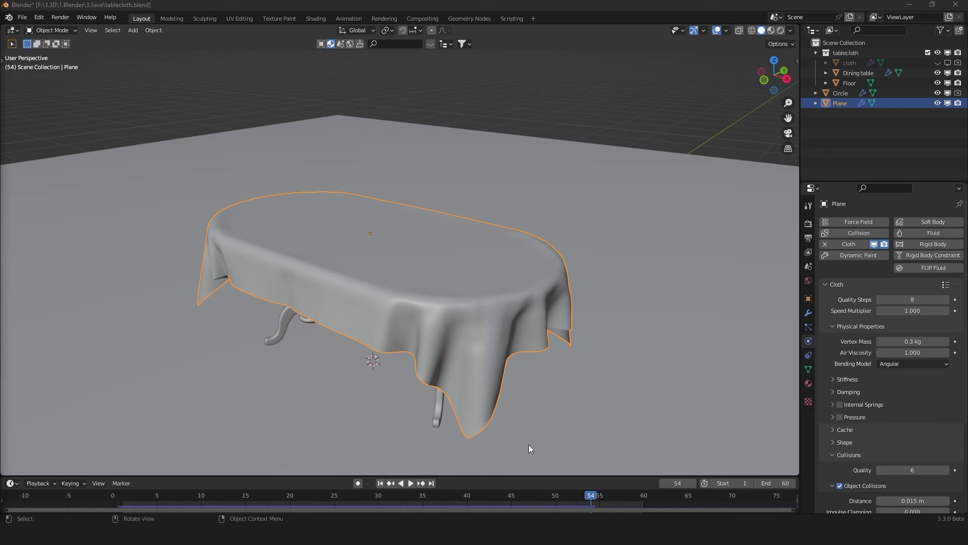
pyautogui.hotkey('ctrl', '2')
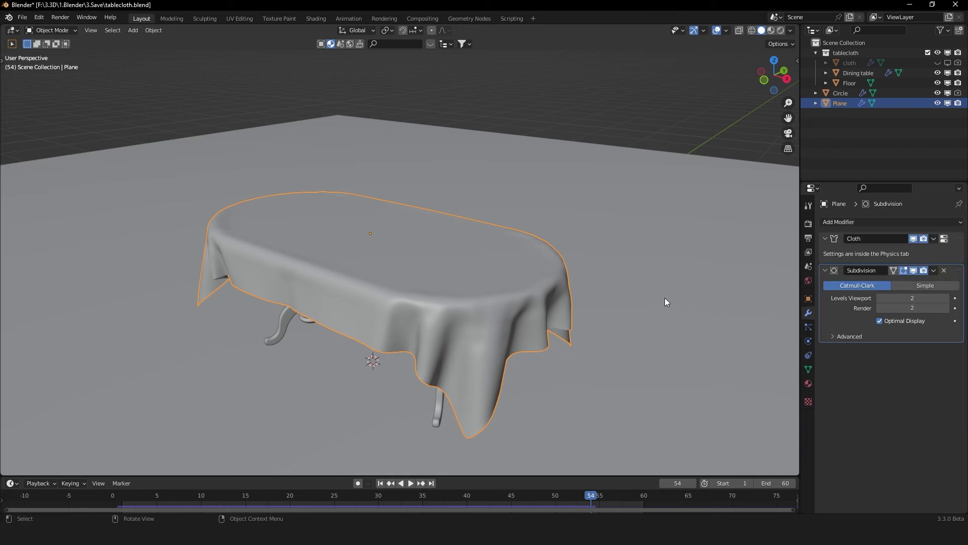
# Apply the Cloth modifier to fix the drape, then browse the tablecloth's existing materials.
pyautogui.click(933, 238)
pyautogui.click(885, 253)
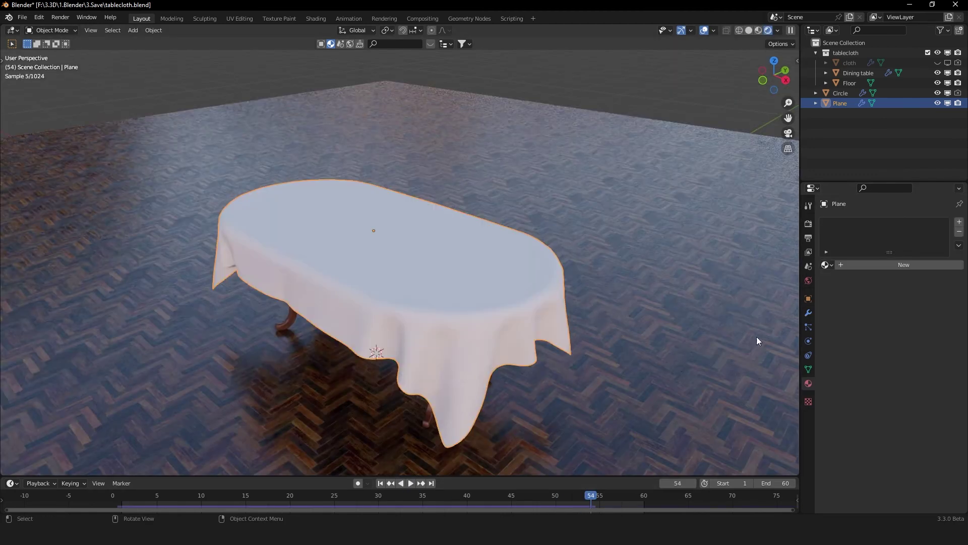
pyautogui.click(826, 265)
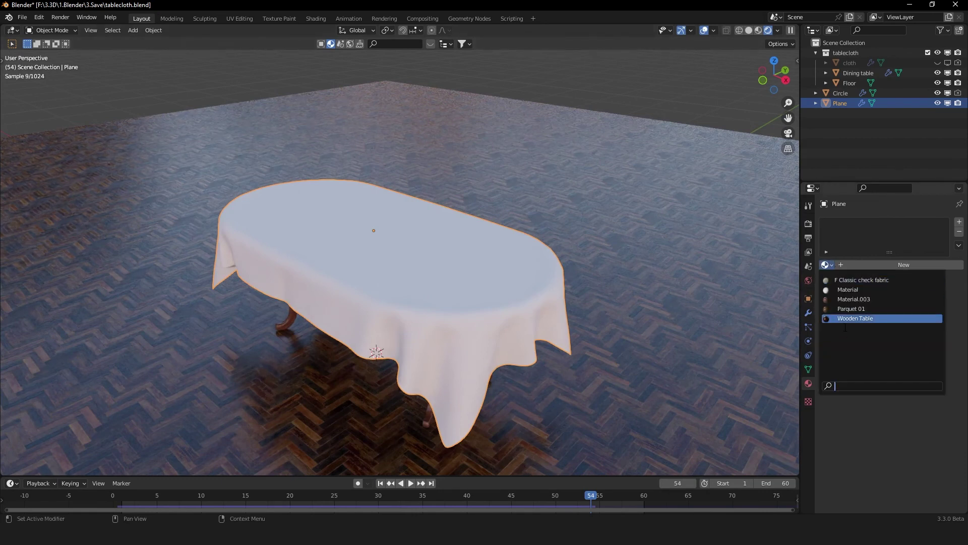